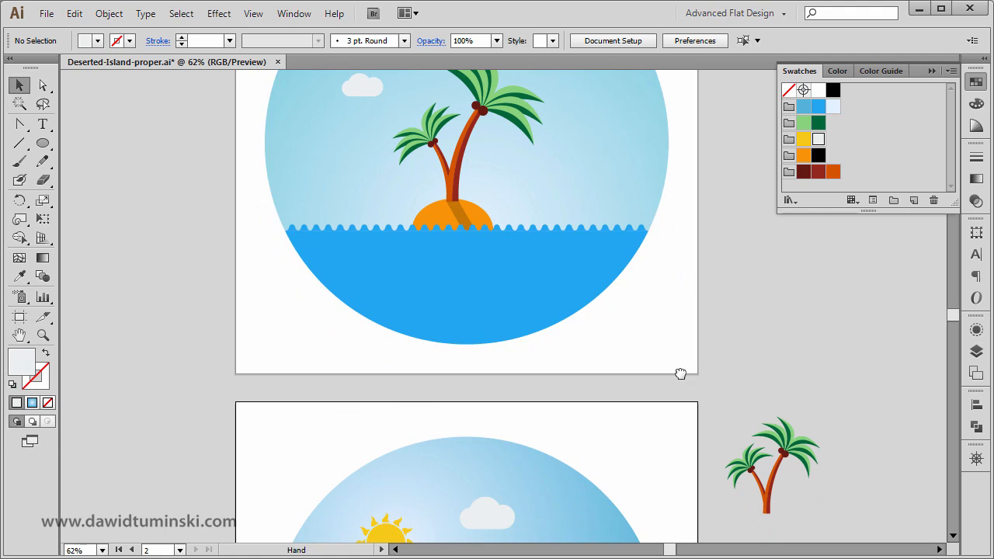
Draw a wide, flat ellipse centred on the horizon line and fill it with orange (R=248 G=148 B=6).
left_click_drag(681, 372, 645, 113)
left_click_drag(664, 357, 680, 288)
left_click_drag(659, 463, 215, 171)
left_click_drag(568, 344, 526, 289)
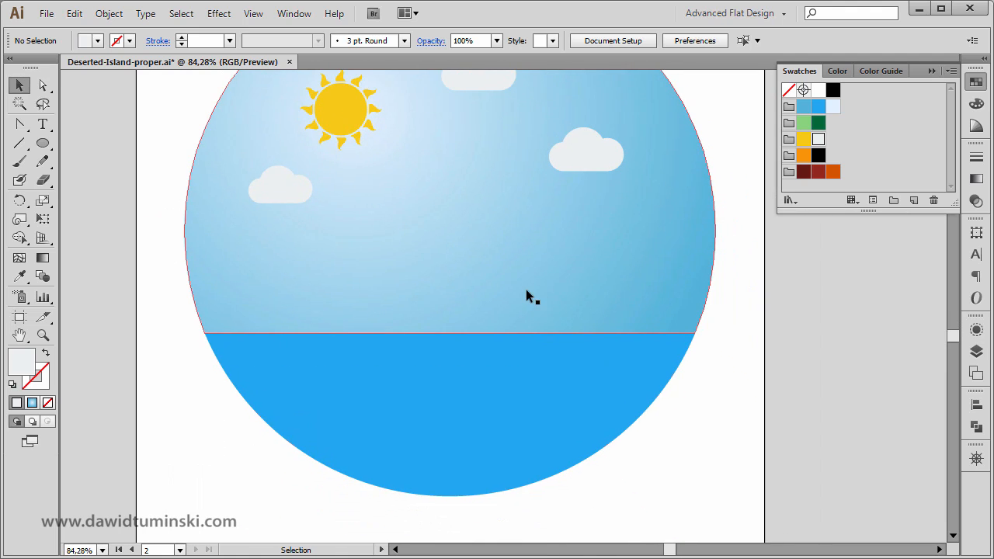
left_click(43, 145)
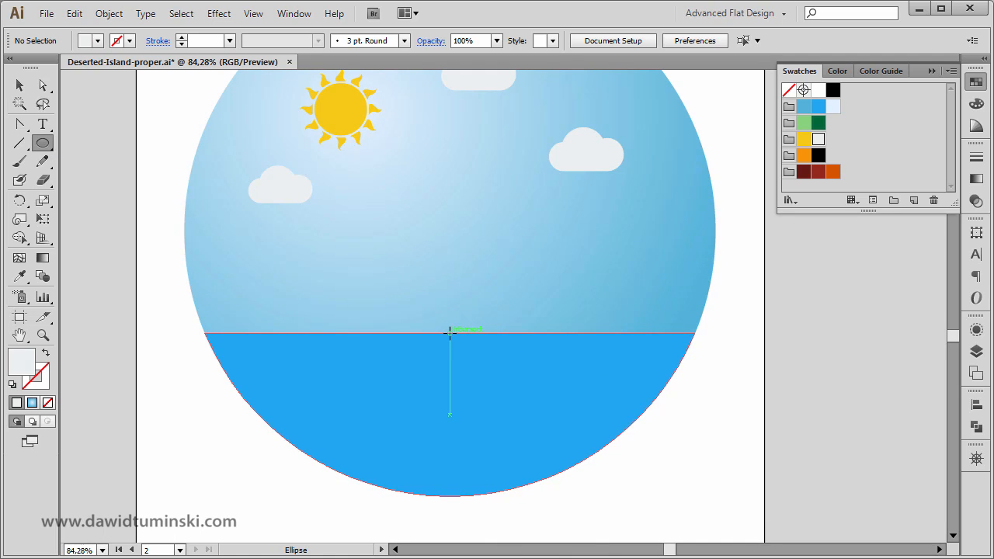
left_click_drag(449, 333, 508, 356)
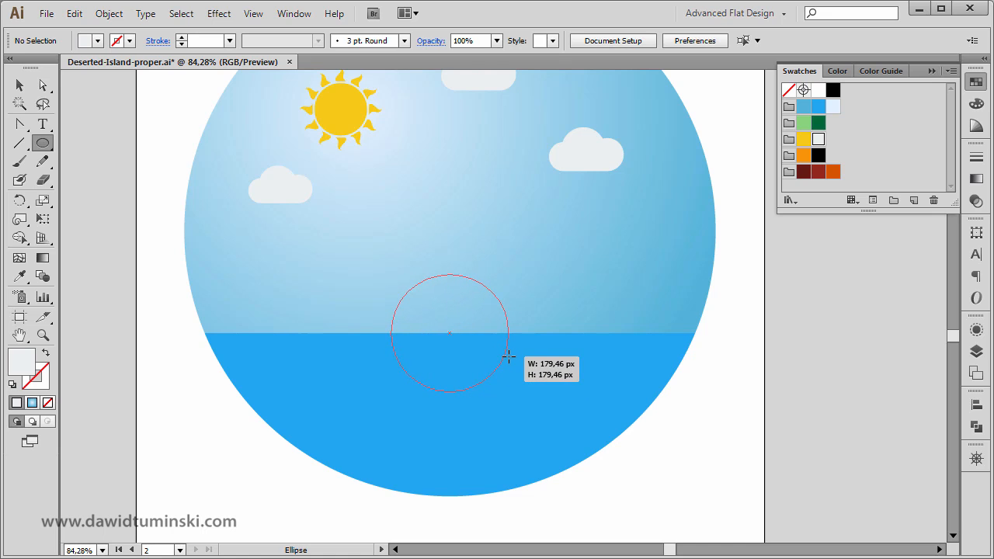
left_click_drag(508, 356, 507, 356)
left_click_drag(508, 355, 508, 355)
mouse_move(507, 355)
left_mouse_down()
mouse_move(517, 355)
mouse_move(513, 373)
mouse_move(521, 362)
left_mouse_up()
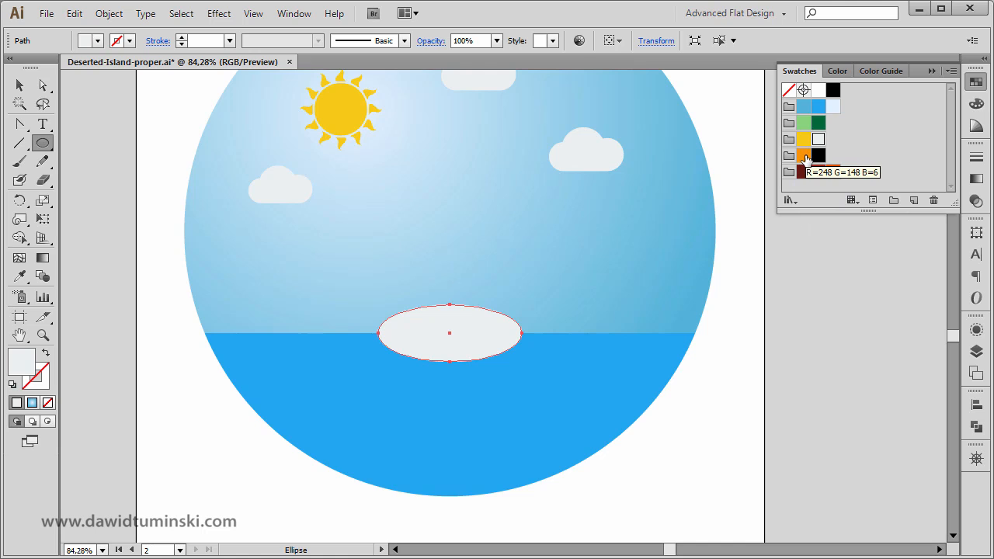
left_click(804, 158)
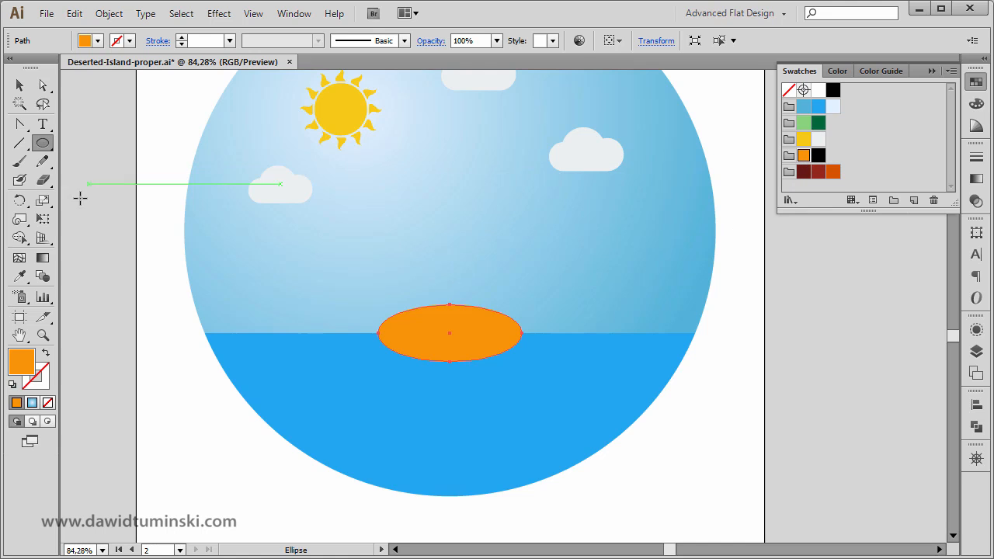
Delete the orange ellipse's lowest anchor point so only the half above the waterline remains.
left_click(43, 84)
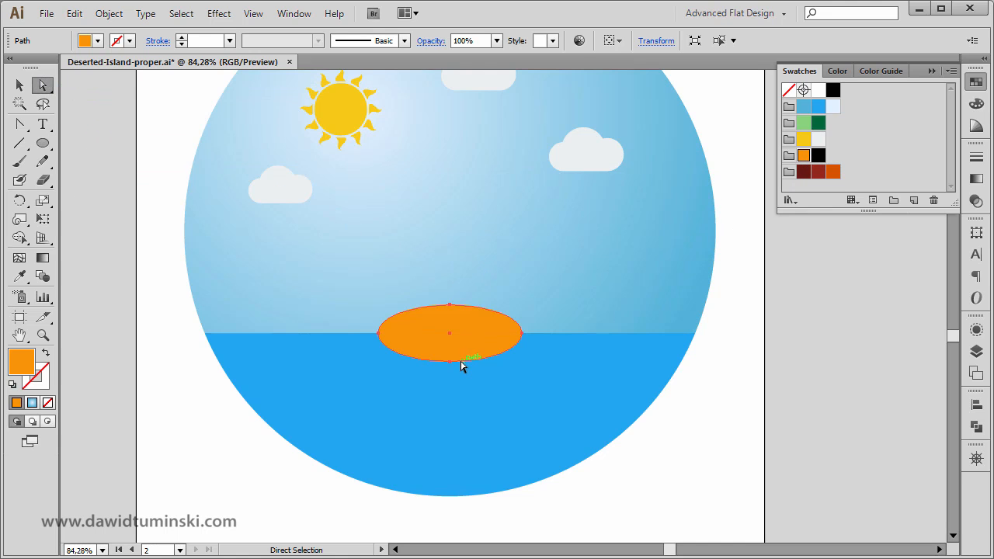
key("ctrl+space")
left_click_drag(336, 223, 627, 433)
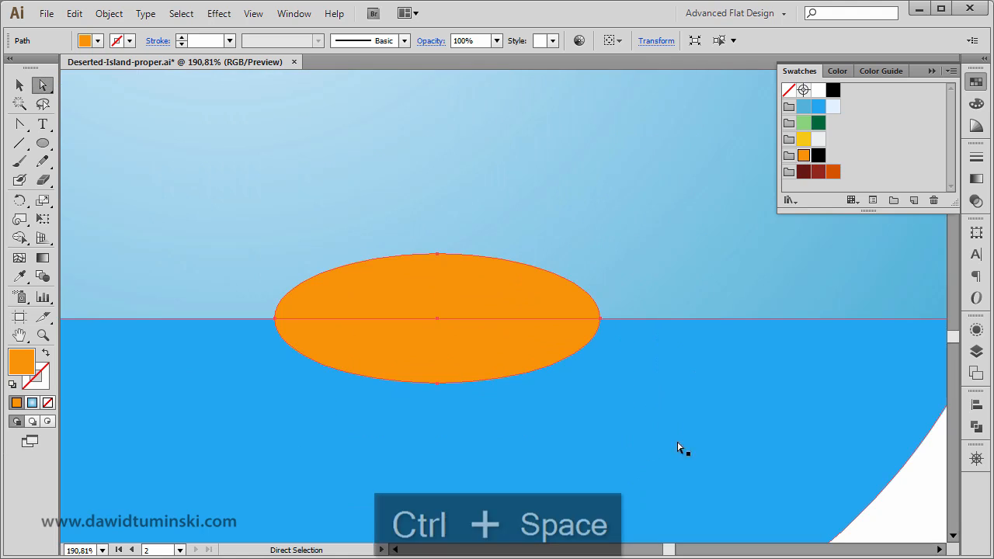
left_click_drag(489, 328, 552, 287)
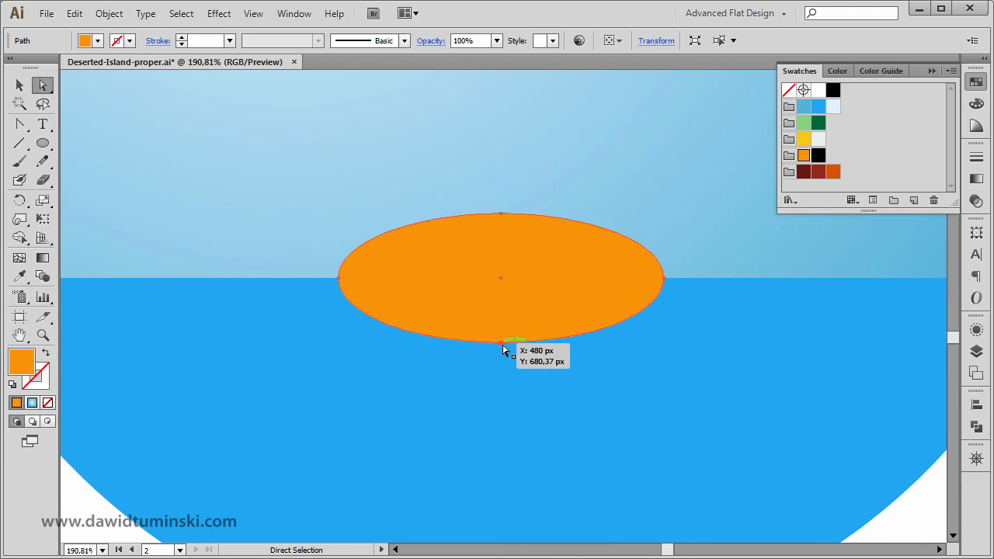
left_click(500, 341)
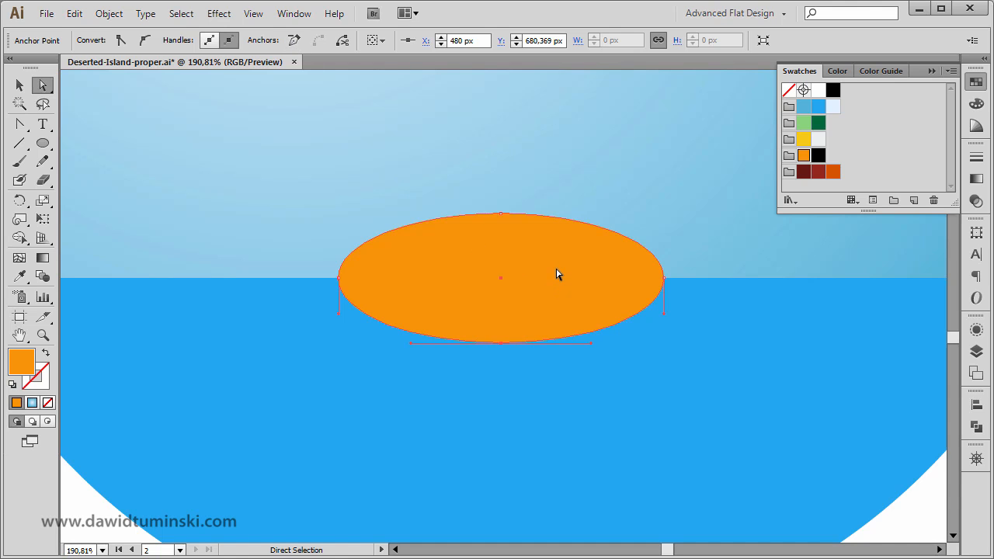
key("Delete")
Inspect the half ellipse's open base in outline view by moving it off the horizon, and undo the move.
key("ctrl+y")
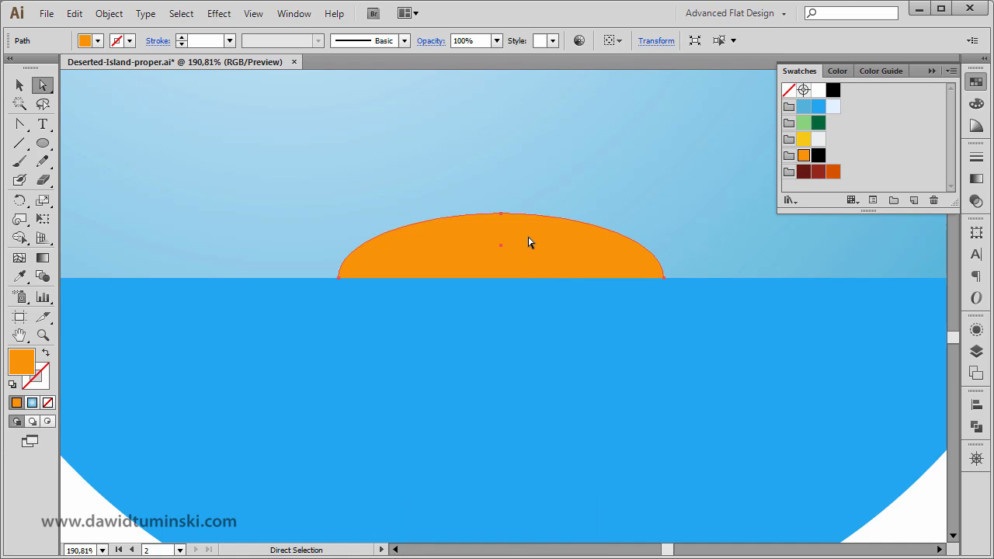
key("ctrl+y")
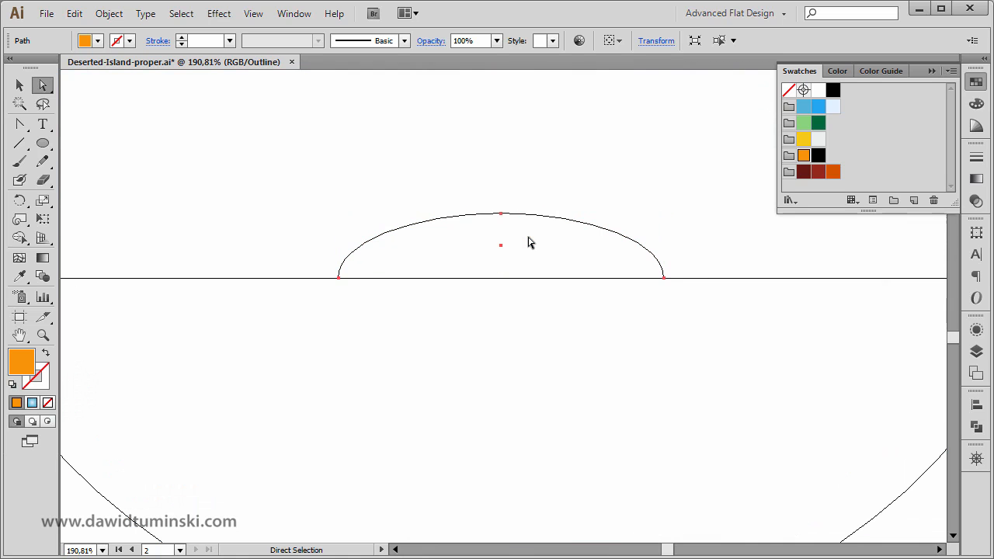
left_click(17, 86)
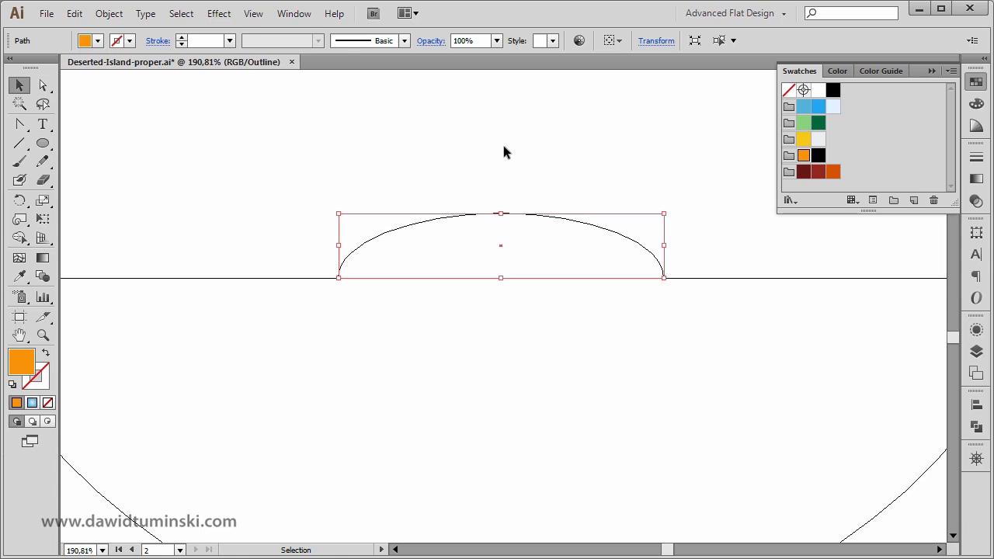
left_click(555, 198)
left_click_drag(550, 215, 548, 155)
left_click(526, 193)
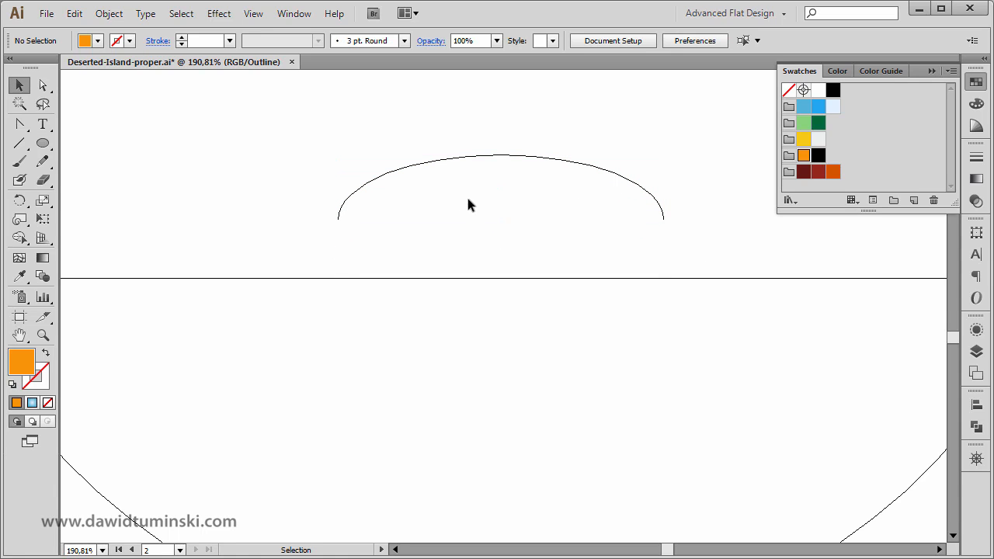
key("ctrl+z")
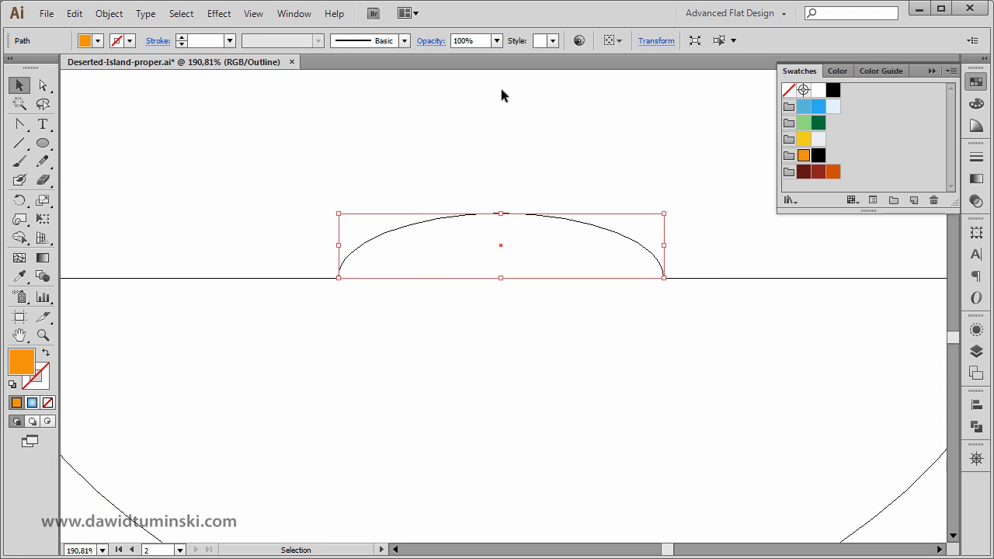
Join the half ellipse's open ends into a closed path and return to preview mode.
key("ctrl+c")
key("ctrl+j")
left_click_drag(559, 215, 554, 169)
left_click(670, 287)
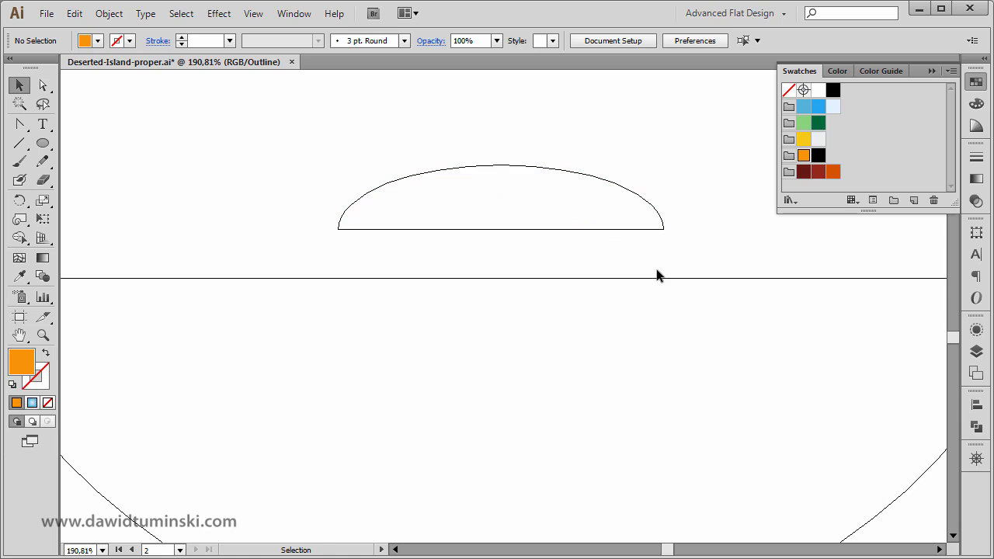
key("ctrl+z")
key("ctrl+y")
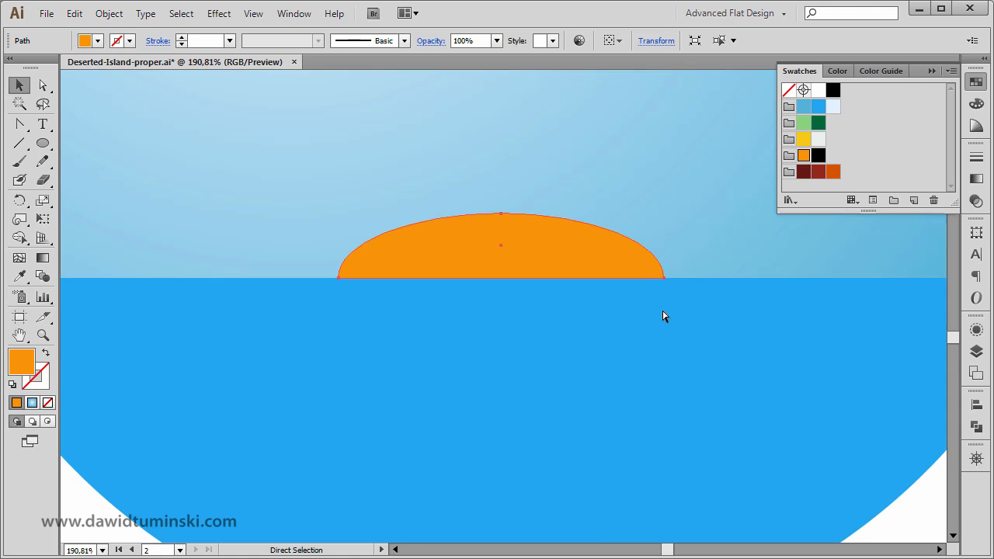
Move the palm tree group from beside the artboard onto the centre of the orange island.
key("ctrl+minus")
key("ctrl+minus")
key("ctrl+minus")
key("ctrl+minus")
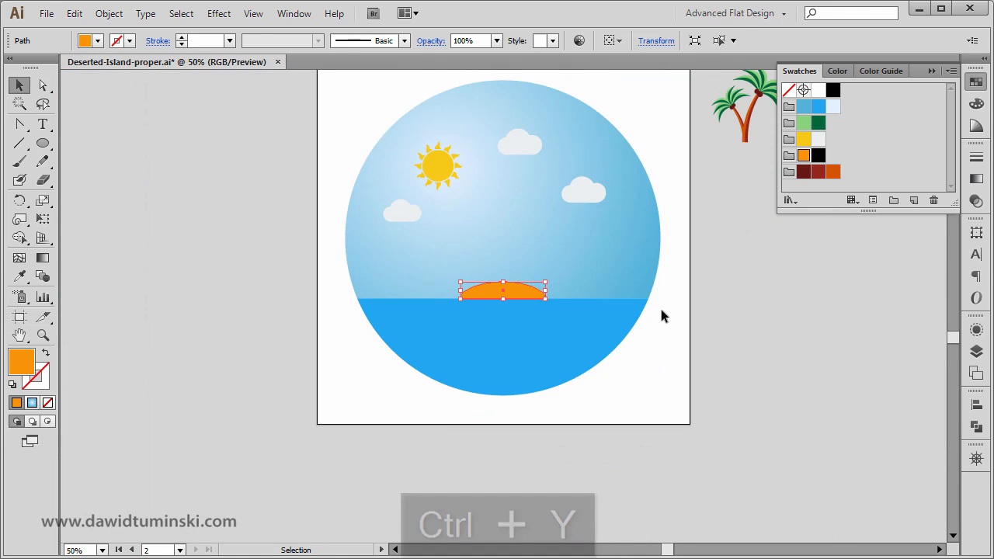
left_click(659, 306)
left_click_drag(713, 253, 661, 335)
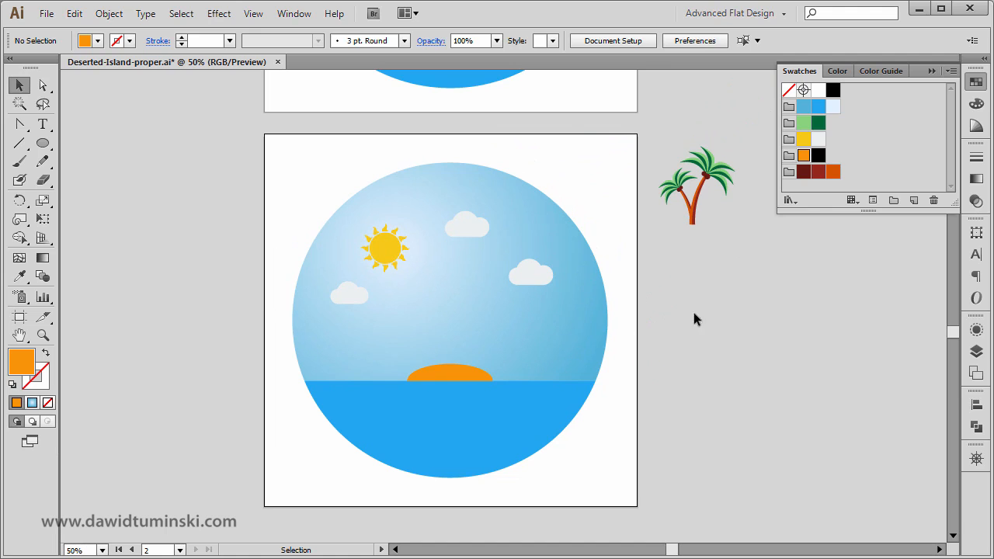
left_click_drag(749, 277, 659, 135)
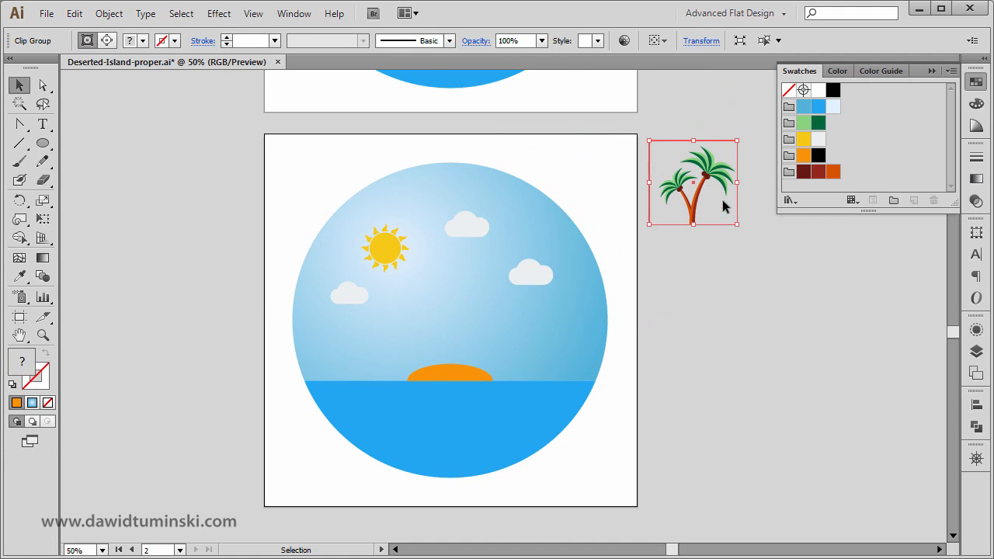
left_click_drag(703, 190, 461, 337)
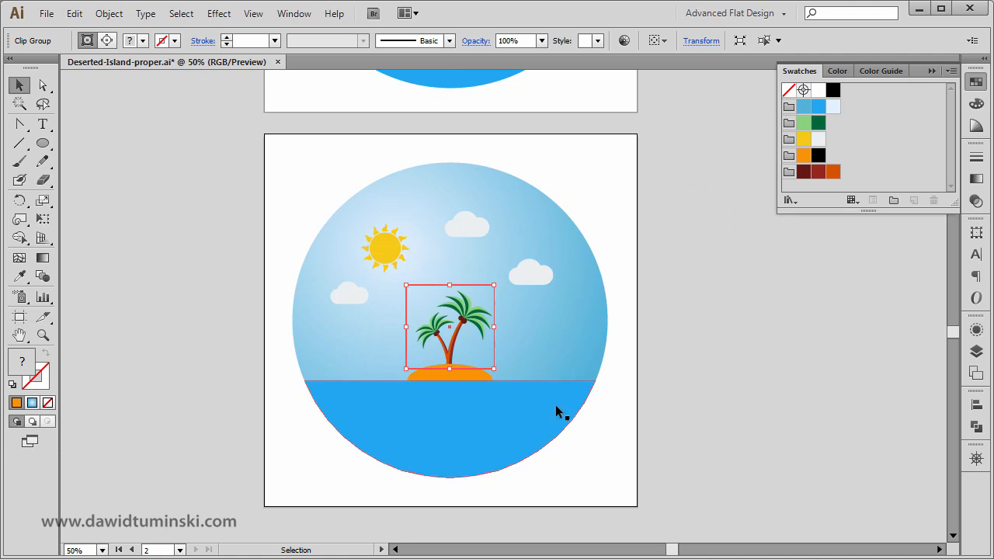
Enlarge the palm tree group proportionally from its centre until it is slightly wider than the island.
key("ctrl+space")
left_click_drag(585, 412, 362, 282)
key("space")
left_click_drag(627, 191, 641, 297)
key("ctrl+minus")
key("ctrl+minus")
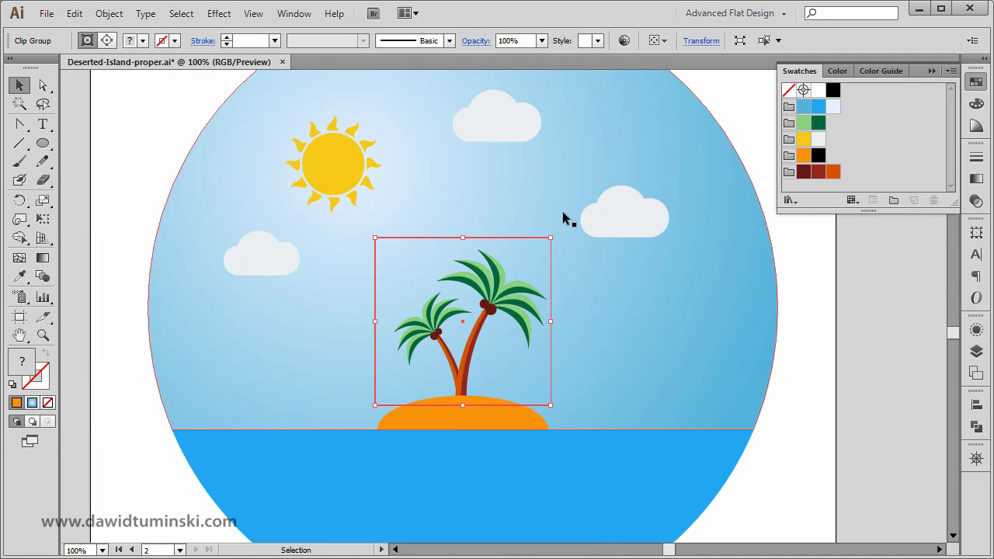
left_click_drag(549, 239, 572, 217)
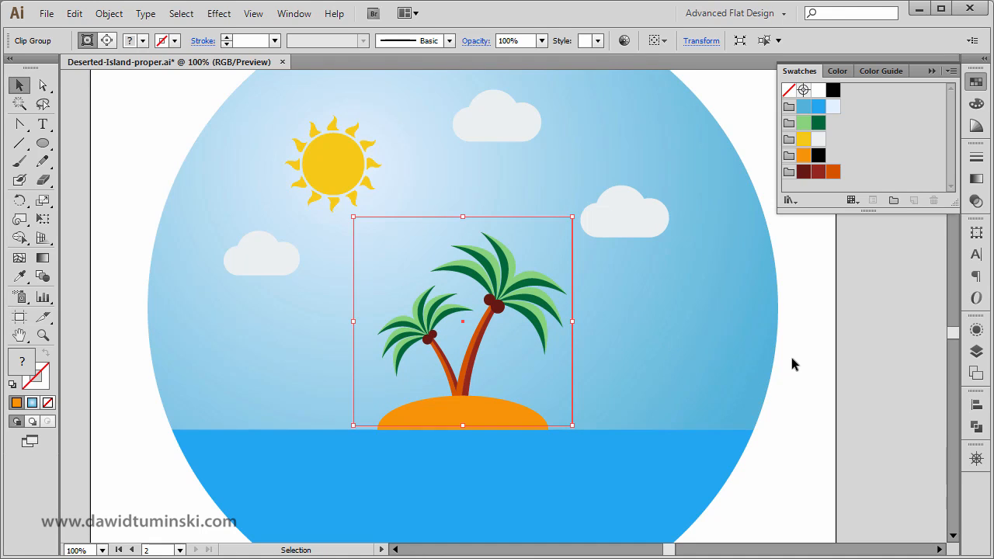
Nudge the enlarged palm trees slightly upward on the island and deselect them.
key("shift+Down")
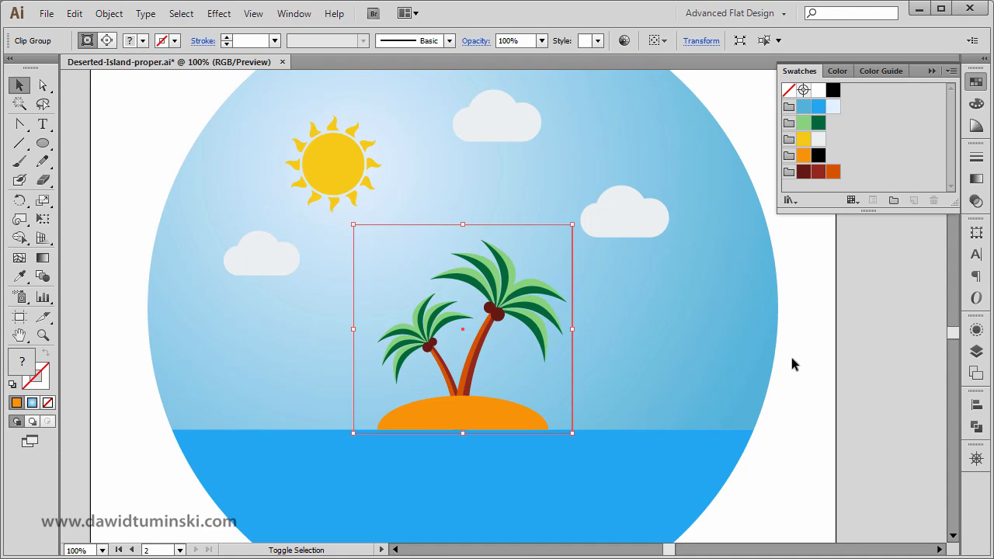
key("ctrl+z")
key("shift+Down")
key("shift+Up")
key("shift+Up")
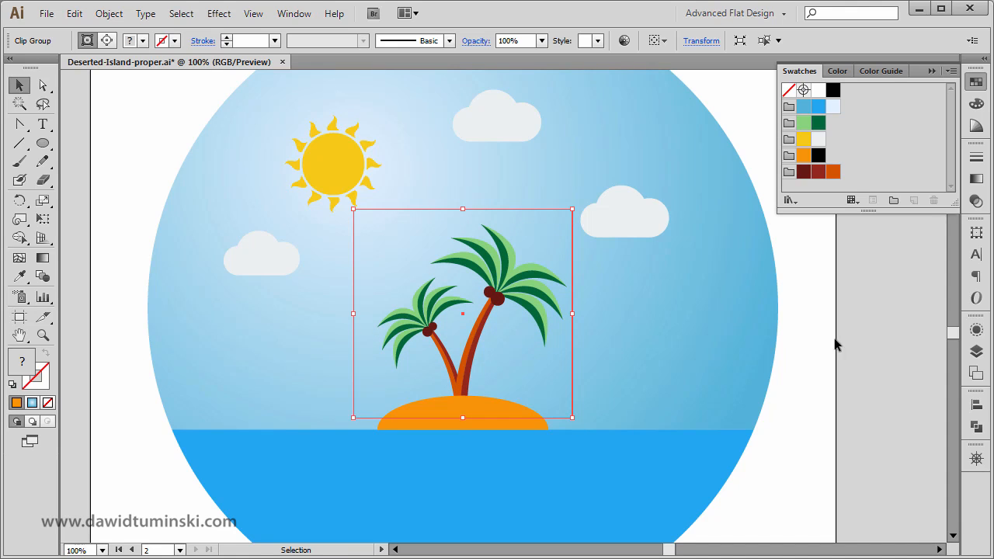
left_click(867, 332)
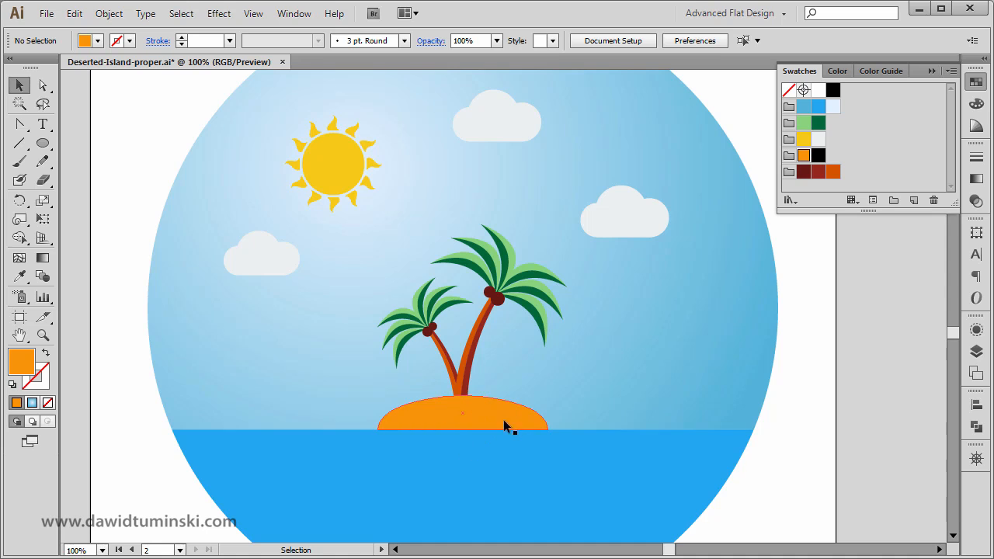
Draw a rectangle as wide as the palm trunk base from the island's top down to the waterline and fill it with black.
key("ctrl+space")
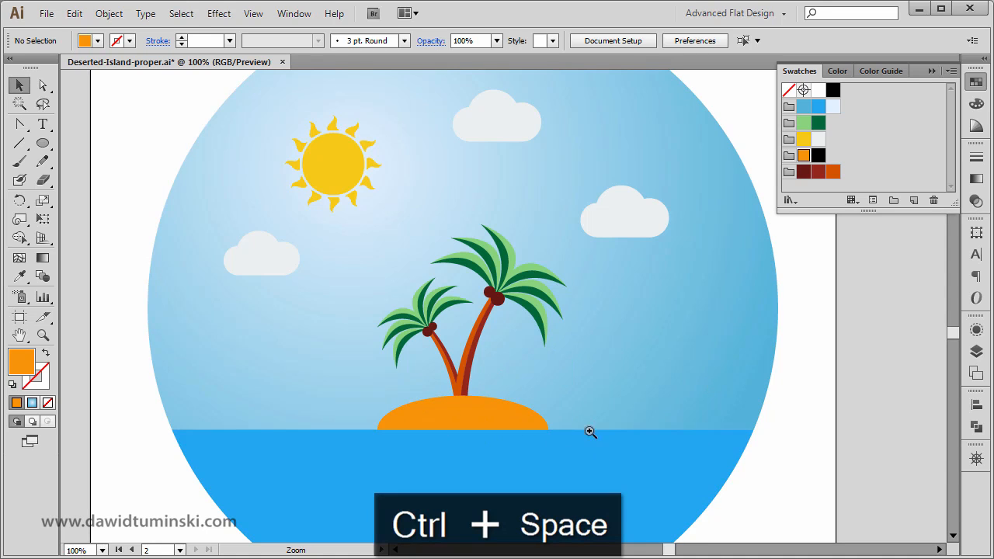
left_click_drag(588, 432, 332, 227)
key("space")
left_click_drag(639, 381, 589, 270)
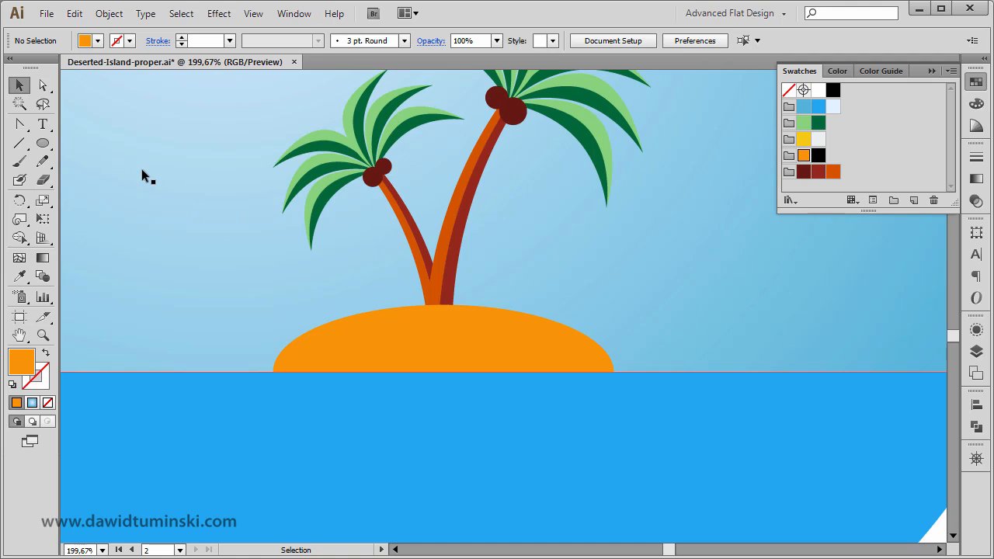
left_click(46, 151)
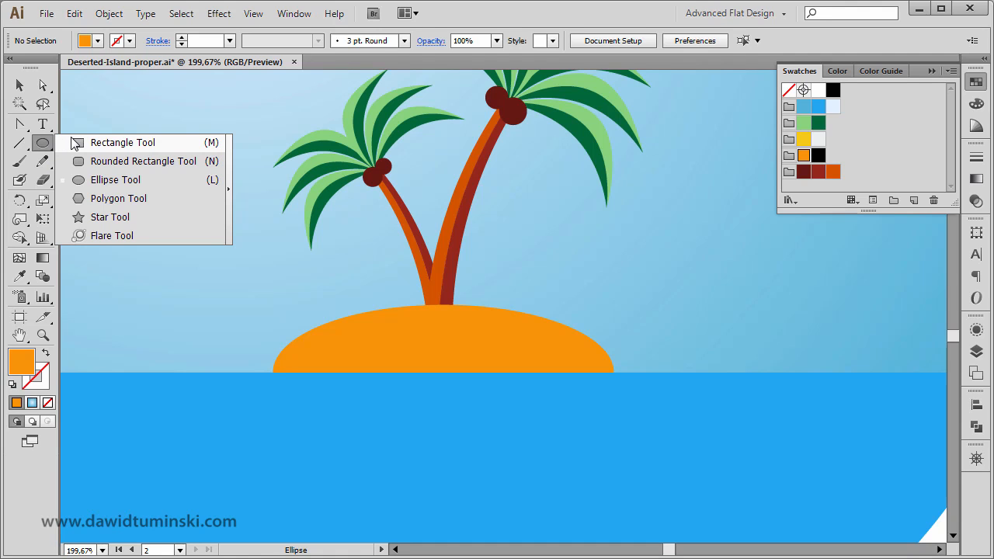
left_click(117, 143)
key("ctrl+space")
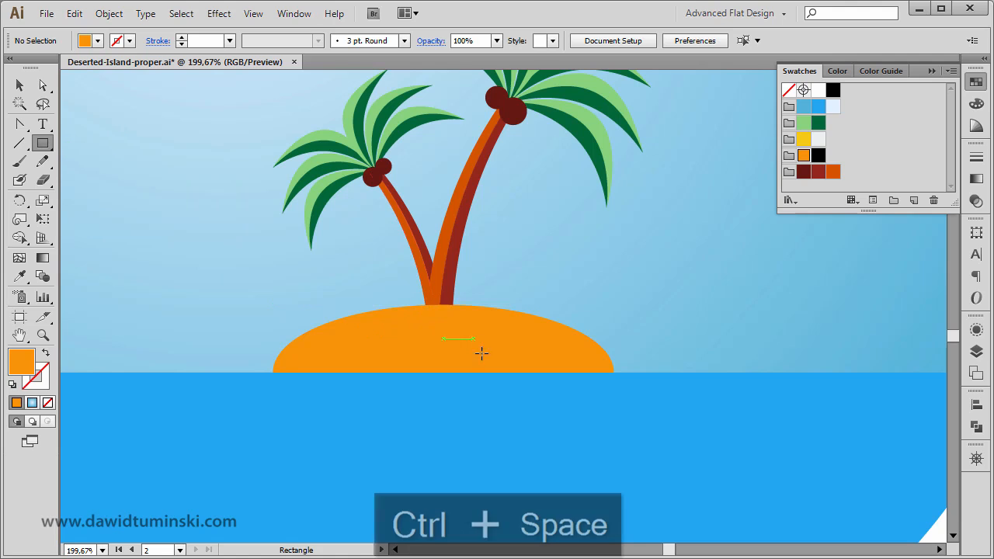
left_click_drag(552, 392, 372, 269)
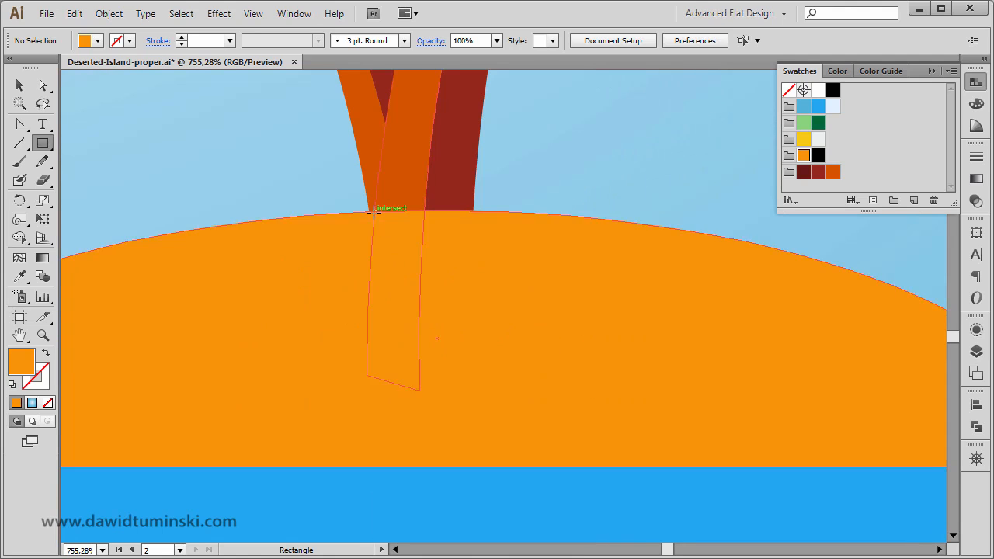
left_click_drag(369, 210, 473, 465)
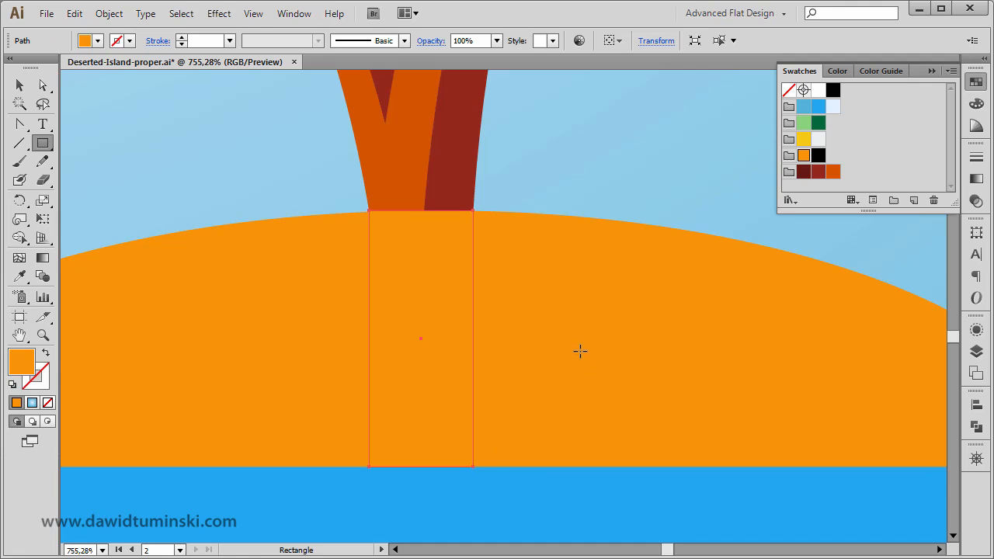
left_click(818, 154)
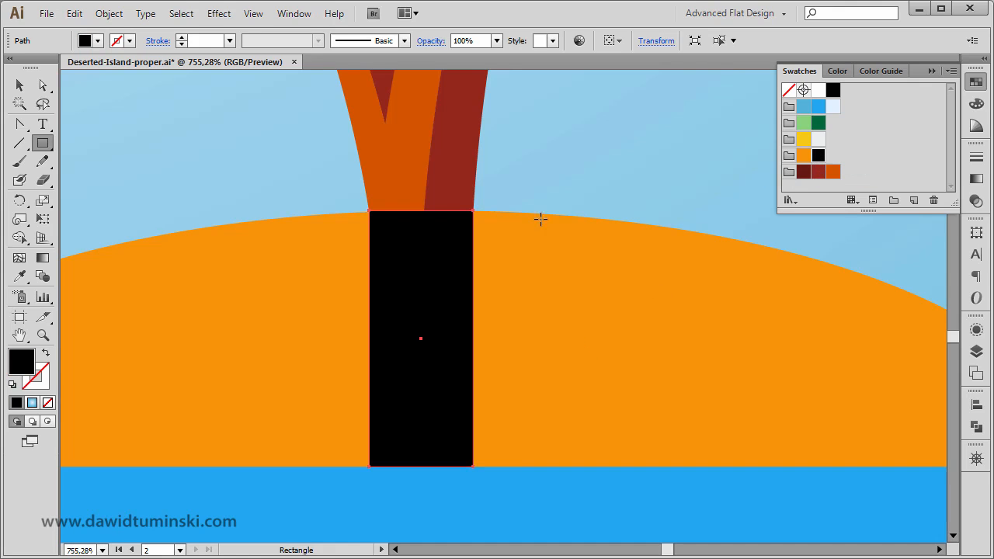
Slant the black rectangle by shifting both of its bottom anchor points right along the waterline, by more than the rectangle's width.
left_click(19, 85)
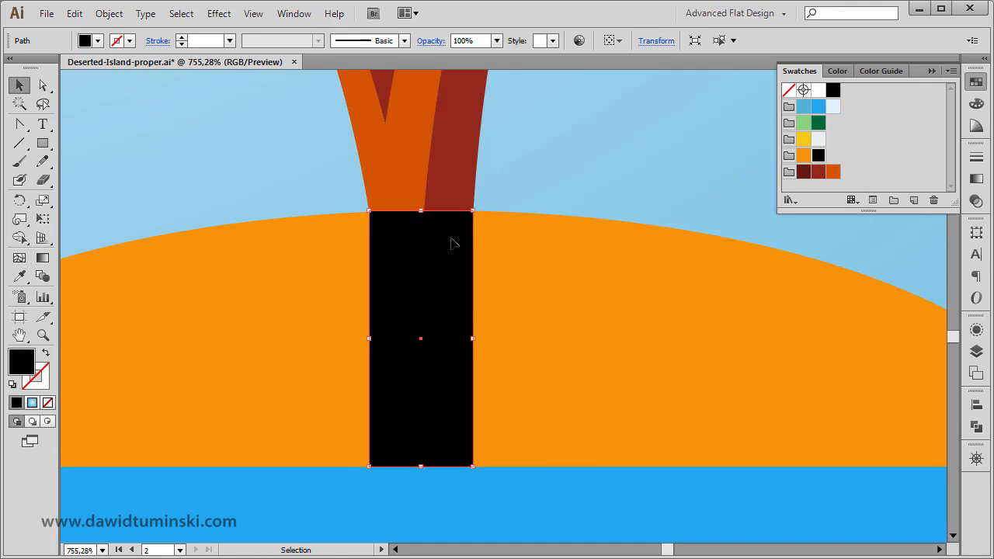
left_click(44, 86)
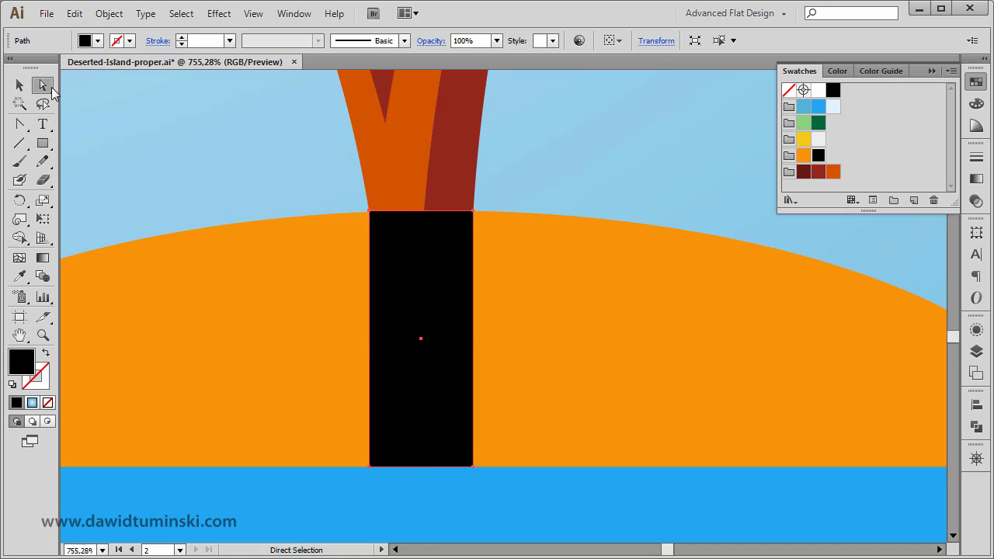
left_click(369, 467)
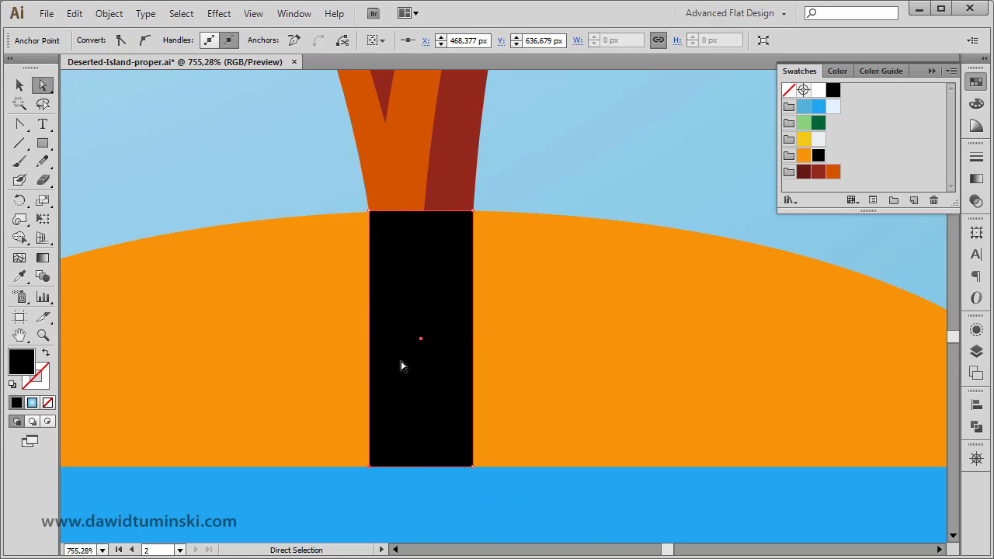
left_click(473, 467, "shift")
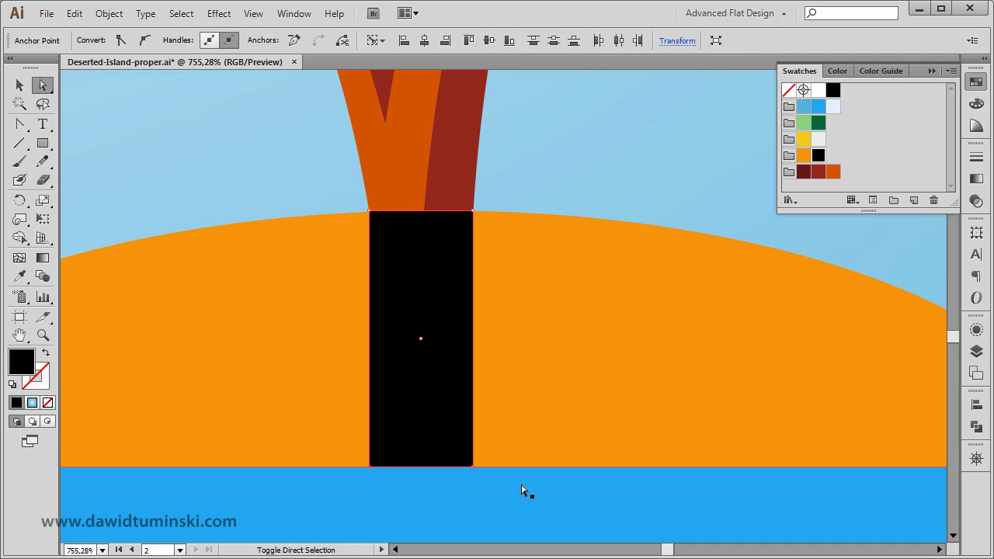
key("shift+Right")
key("shift+Right")
key("shift+Right")
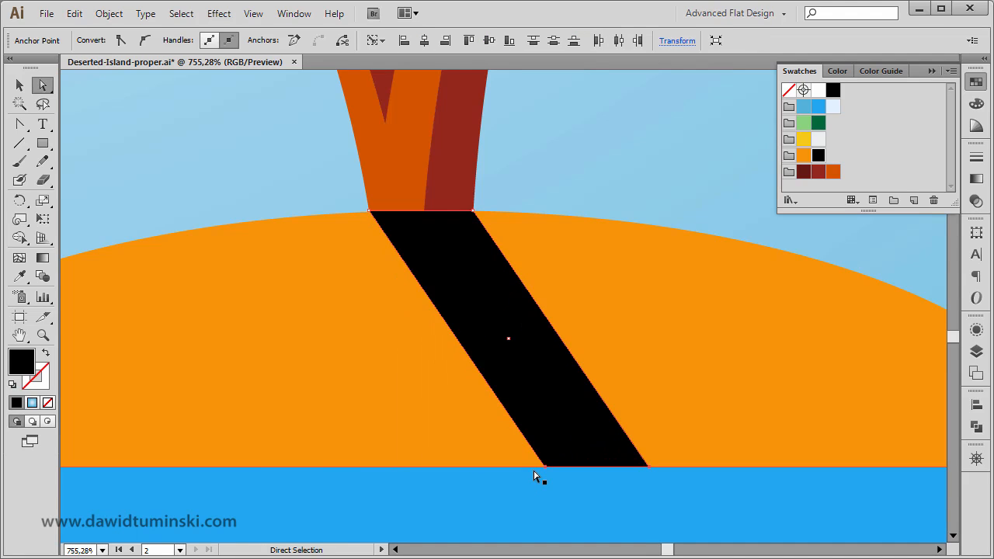
left_click(547, 164)
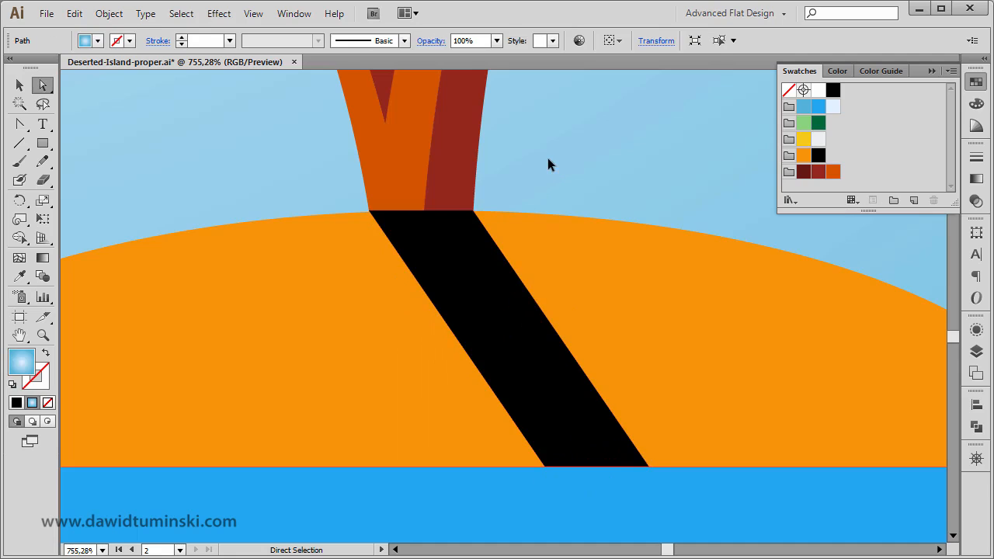
Set the opacity of the slanted black trunk shadow to 20%.
left_click(458, 253)
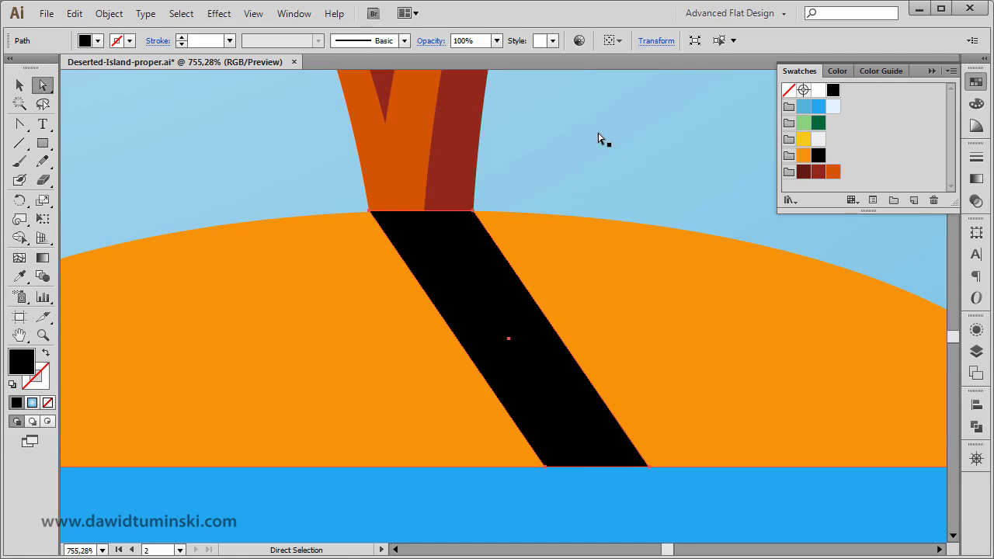
left_click(496, 41)
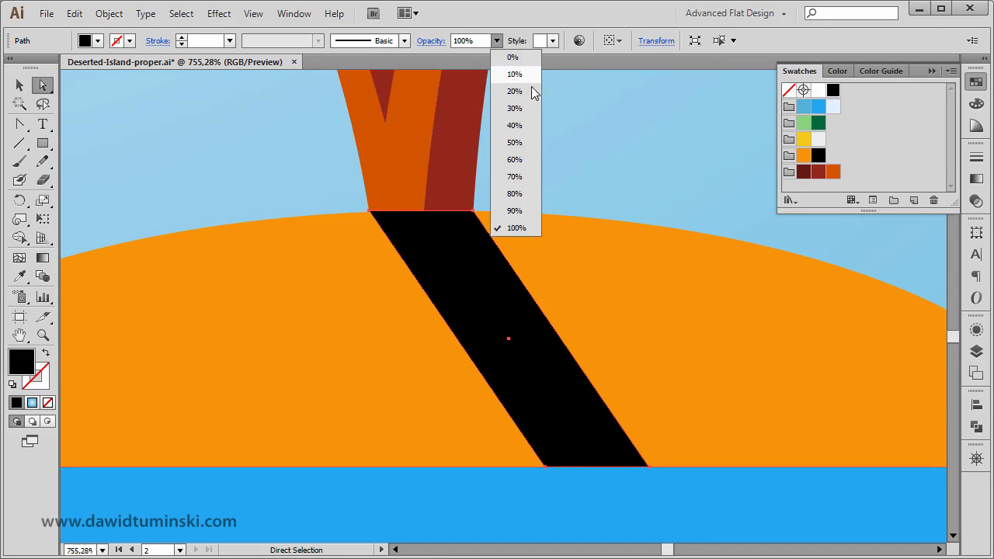
left_click(516, 106)
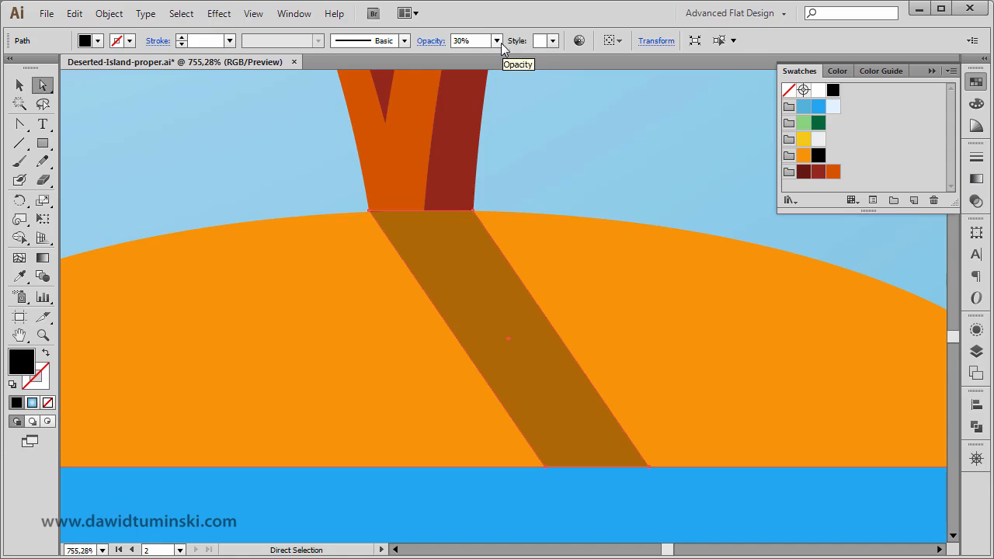
left_click(496, 41)
left_click(510, 92)
key("v")
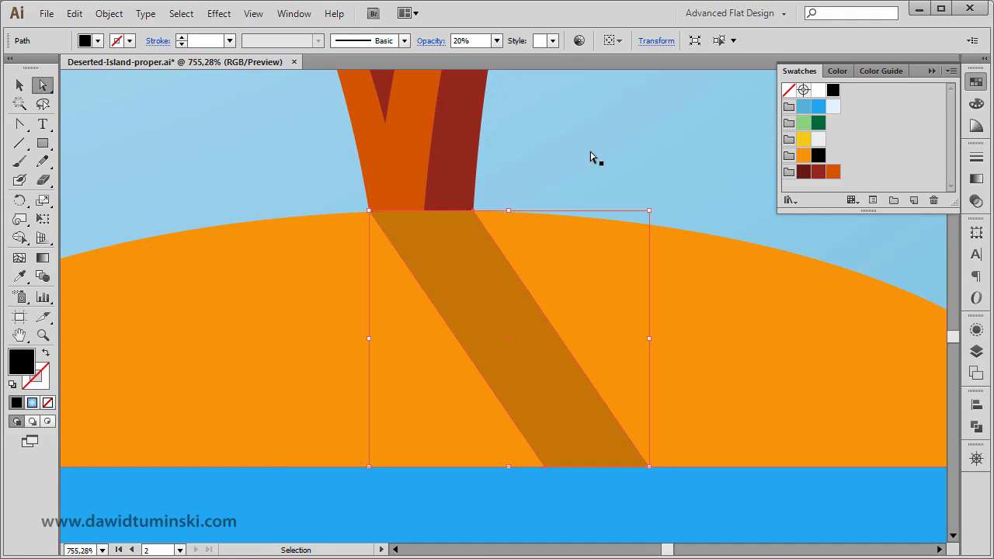
Deselect the trunk shadow and examine the palm trees, island and shadow within the whole circular scene.
key("ctrl+minus")
key("ctrl+minus")
key("ctrl+minus")
key("ctrl+minus")
key("a")
key("ctrl+minus")
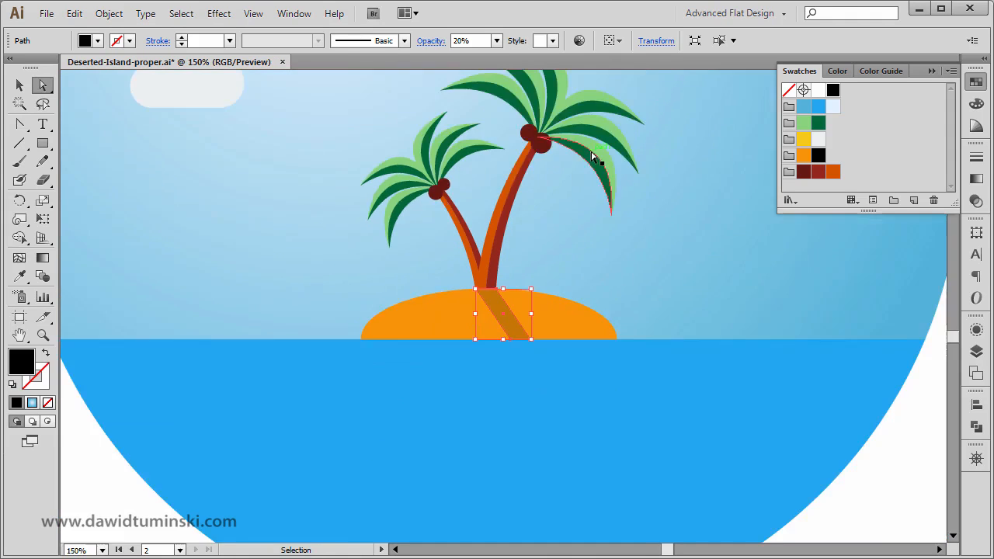
key("ctrl+minus")
left_click(886, 282)
left_click_drag(867, 282, 827, 324)
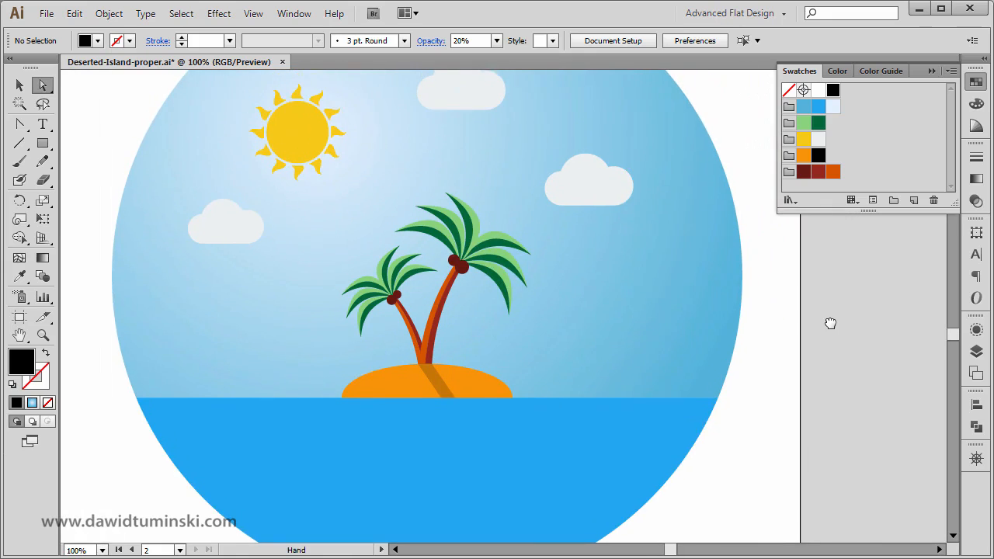
left_click(19, 85)
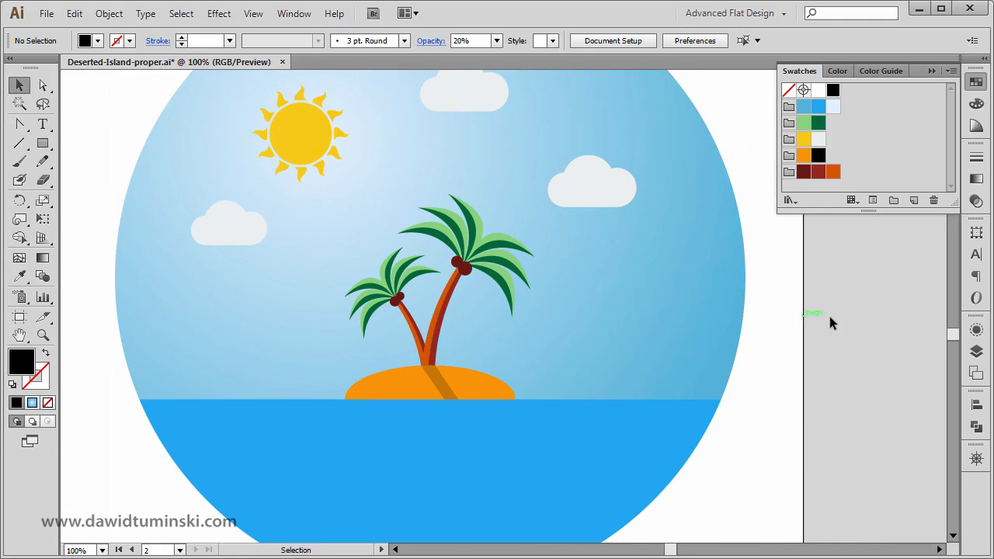
left_click_drag(855, 265, 872, 287)
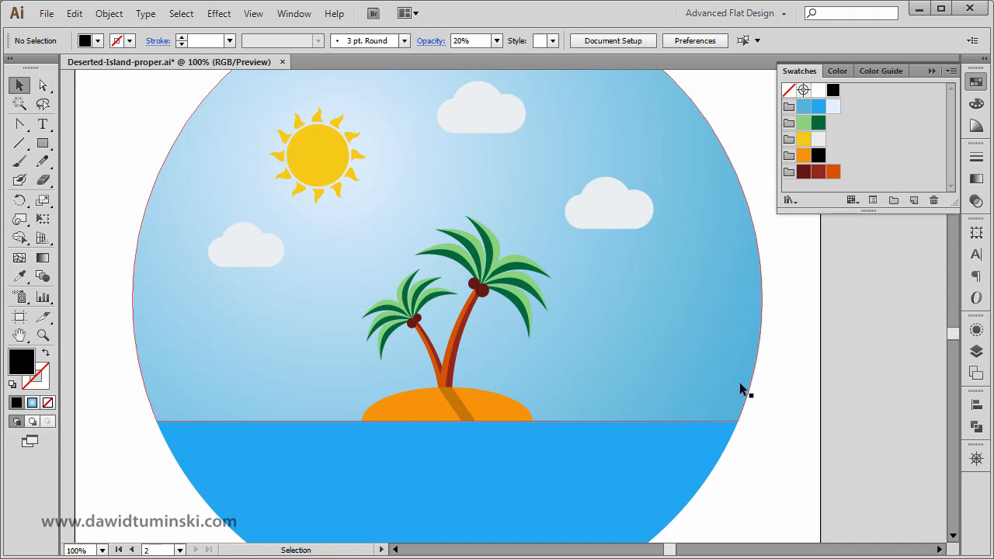
Enlarge the palm tree group slightly from its centre and nudge it up until the trunk base meets the island's top.
left_click(486, 240)
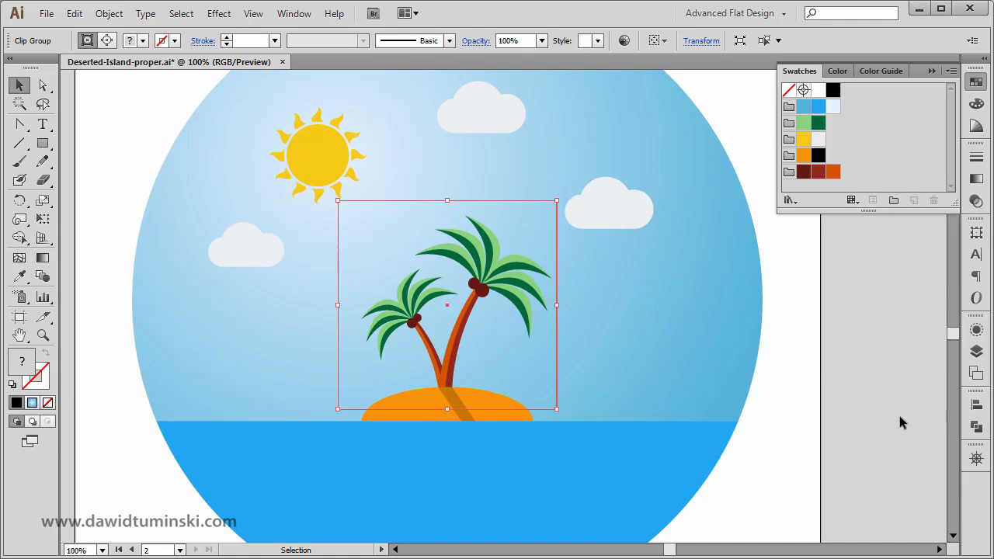
left_click(806, 403)
left_click_drag(806, 402, 803, 394)
left_click(518, 236)
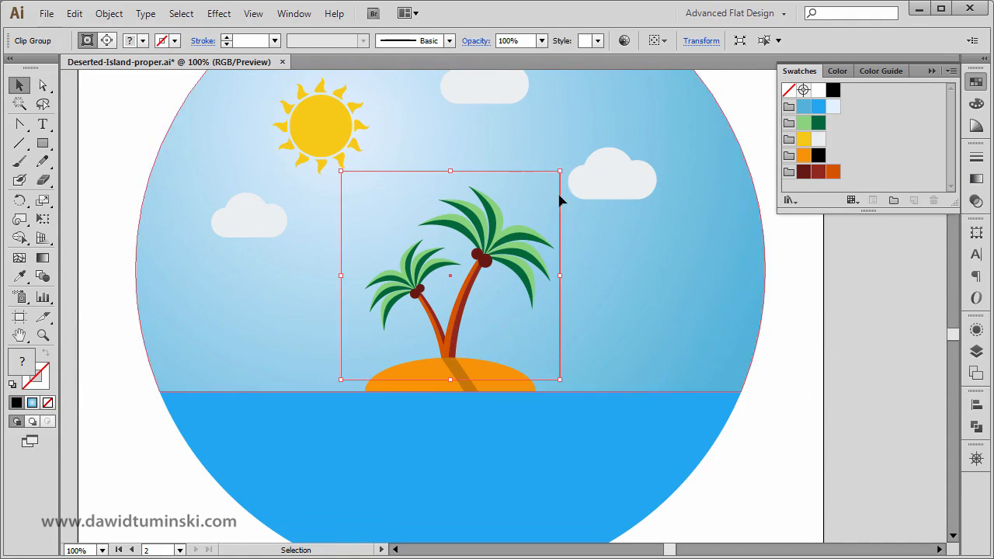
left_click_drag(556, 174, 571, 160)
key("shift+Up")
key("shift+Up")
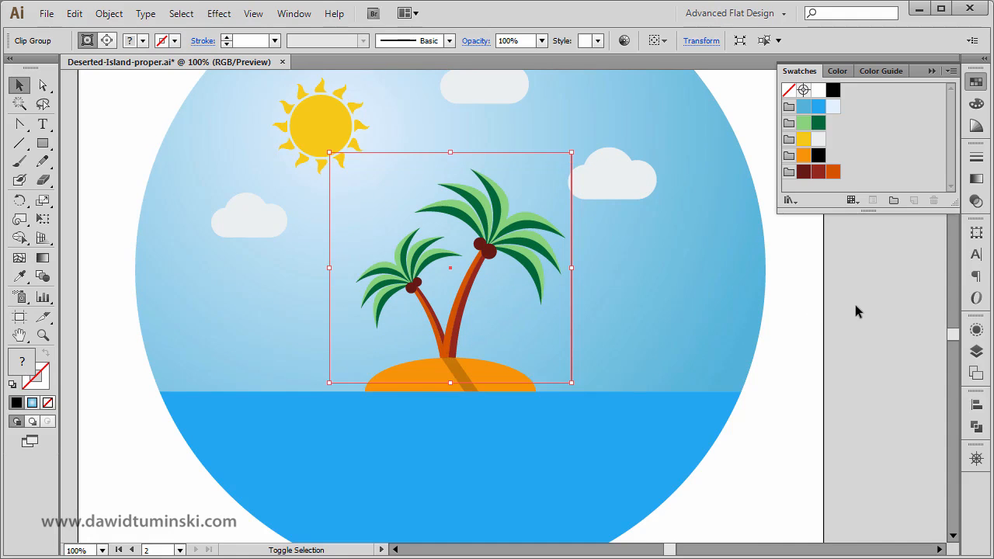